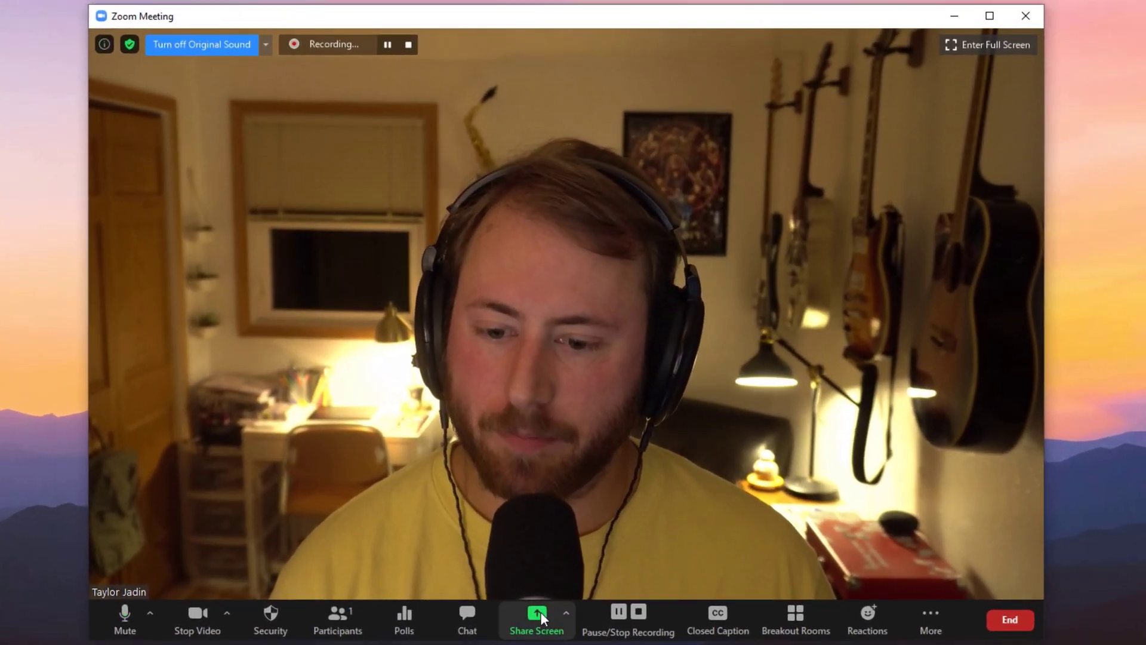
Share the whole screen in Zoom and run the Fall Teaching Workshop slideshow to Classroom Routine.
{"action": "left_click", "coordinate": [536, 508]}
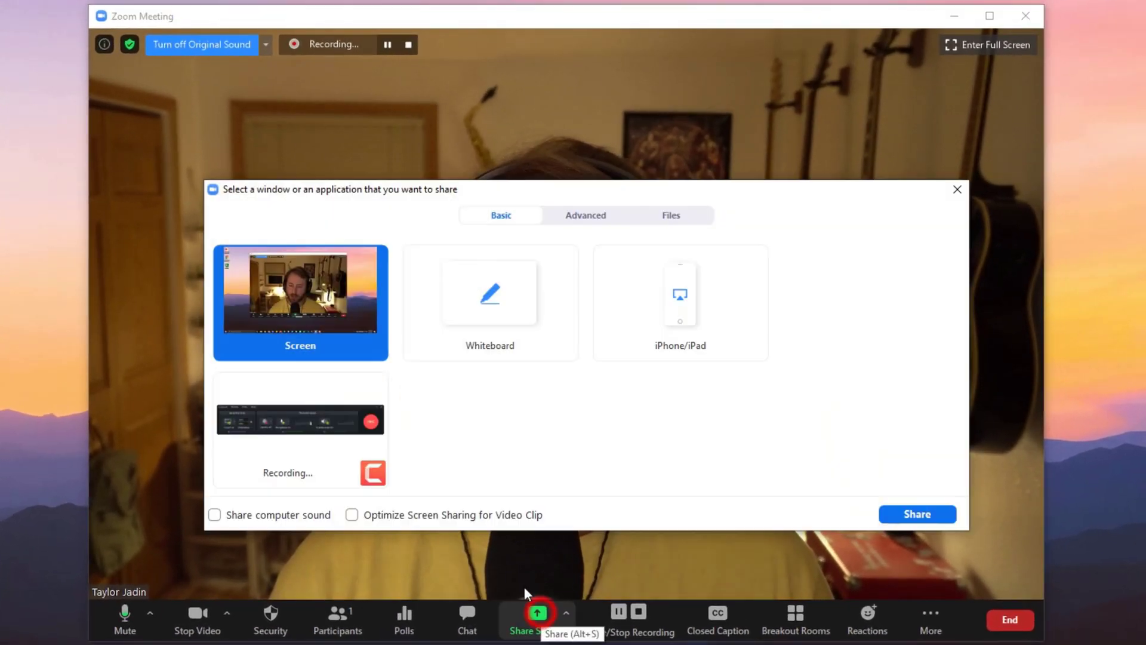
{"action": "double_click", "coordinate": [309, 295]}
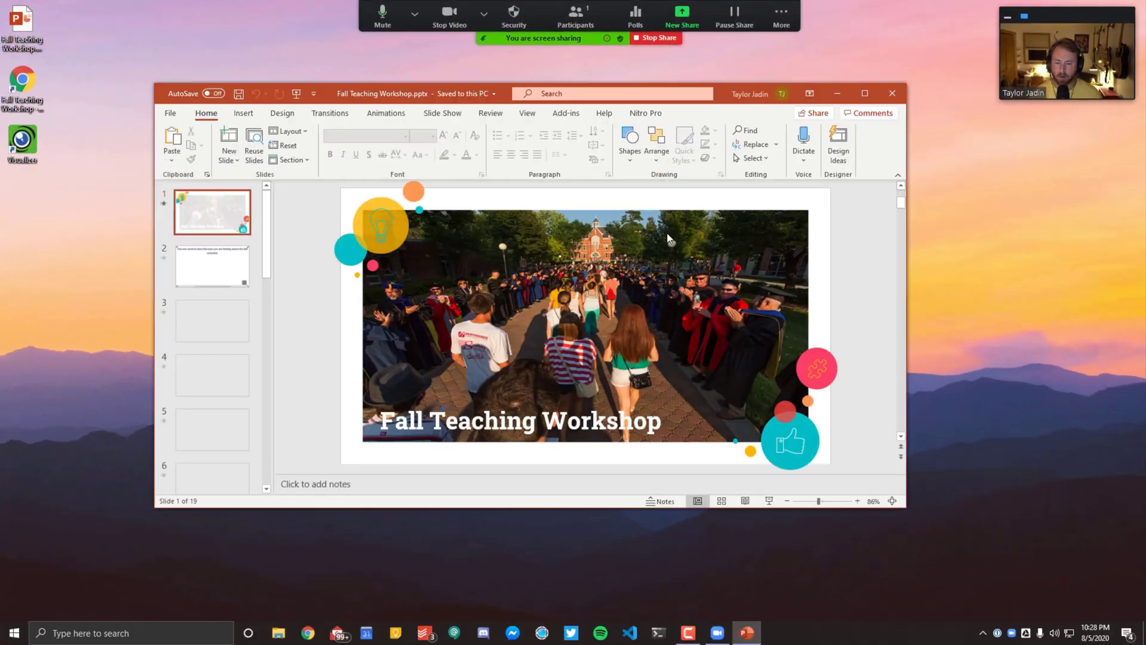
{"action": "left_click", "coordinate": [769, 501]}
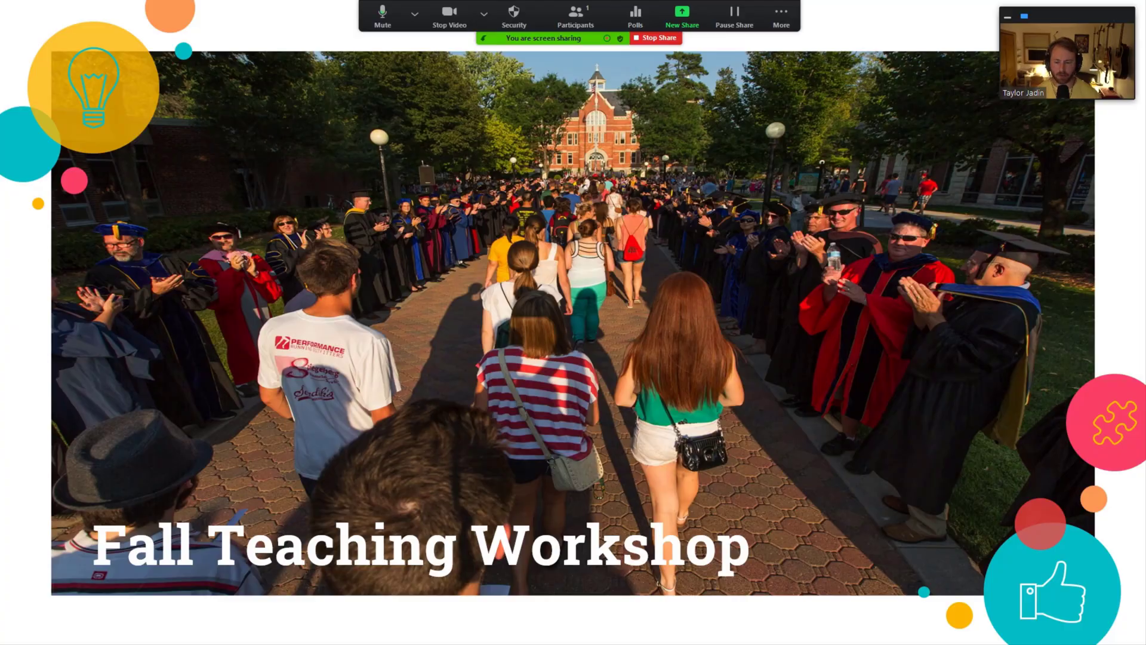
{"action": "key", "text": "Right"}
{"action": "key", "text": "Right"}
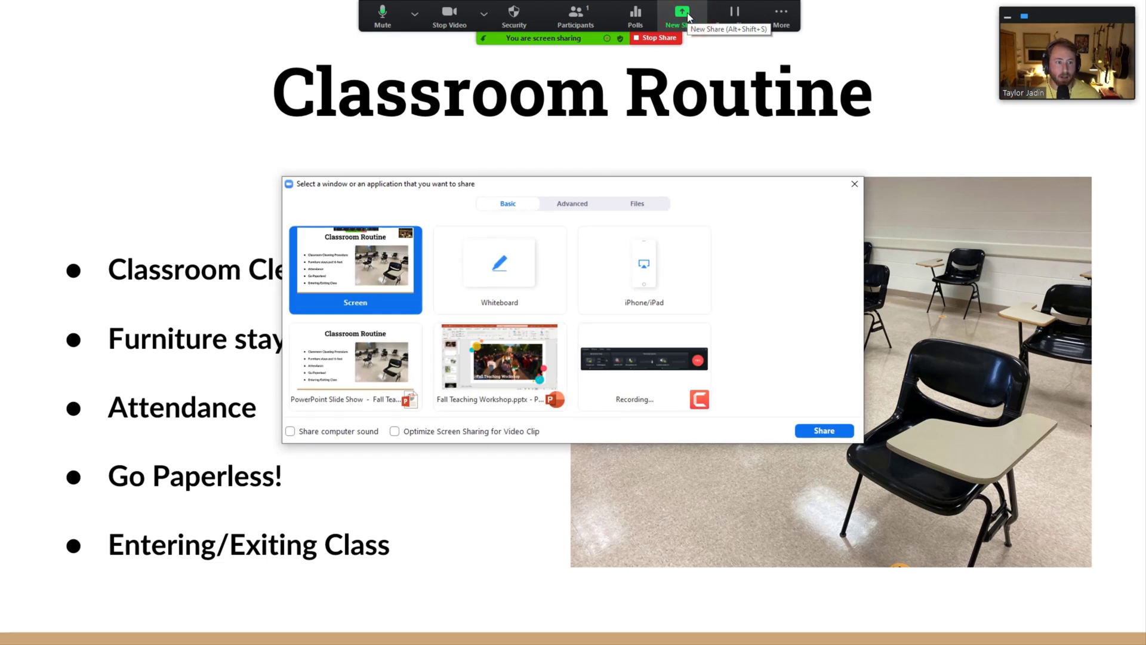
Share Content from 2nd Camera from the Advanced options, showing the Hello! paper.
{"action": "left_click", "coordinate": [583, 206]}
{"action": "left_click", "coordinate": [646, 262]}
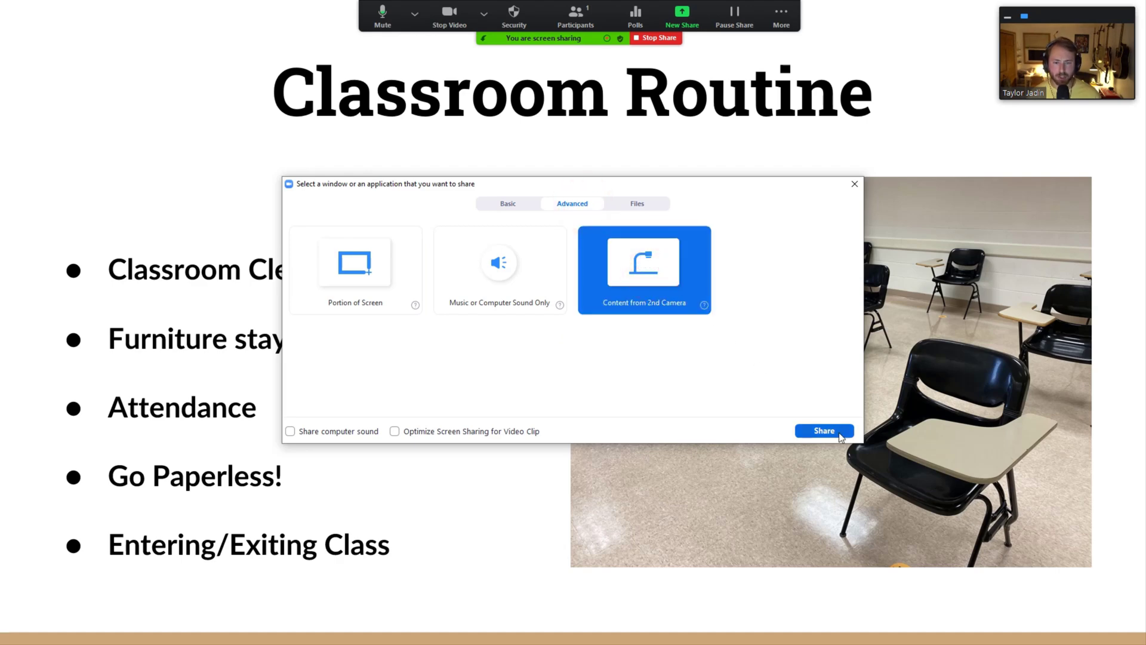
{"action": "left_click", "coordinate": [839, 432]}
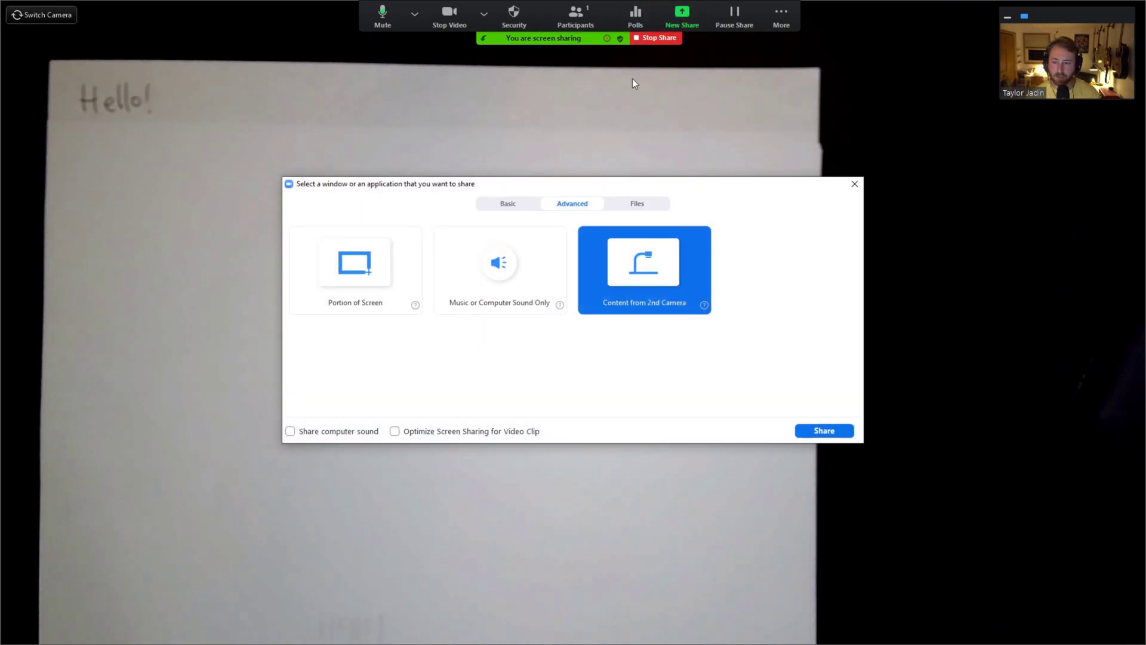
Return to the Basic share options and share the whole Screen again.
{"action": "left_click", "coordinate": [518, 205]}
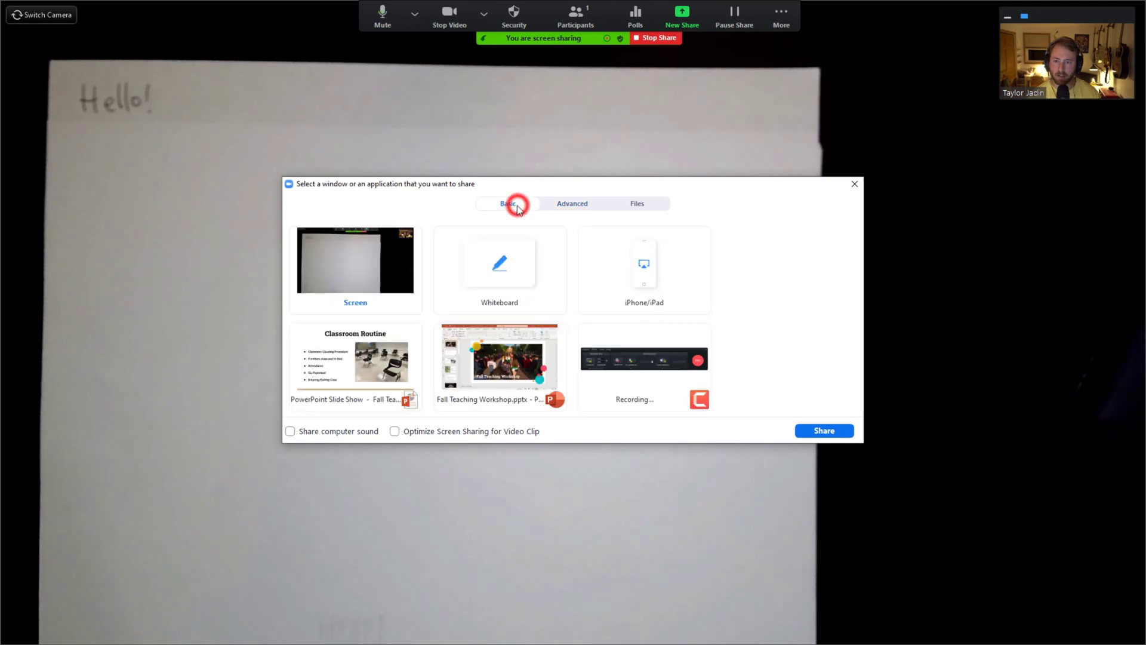
{"action": "double_click", "coordinate": [373, 266]}
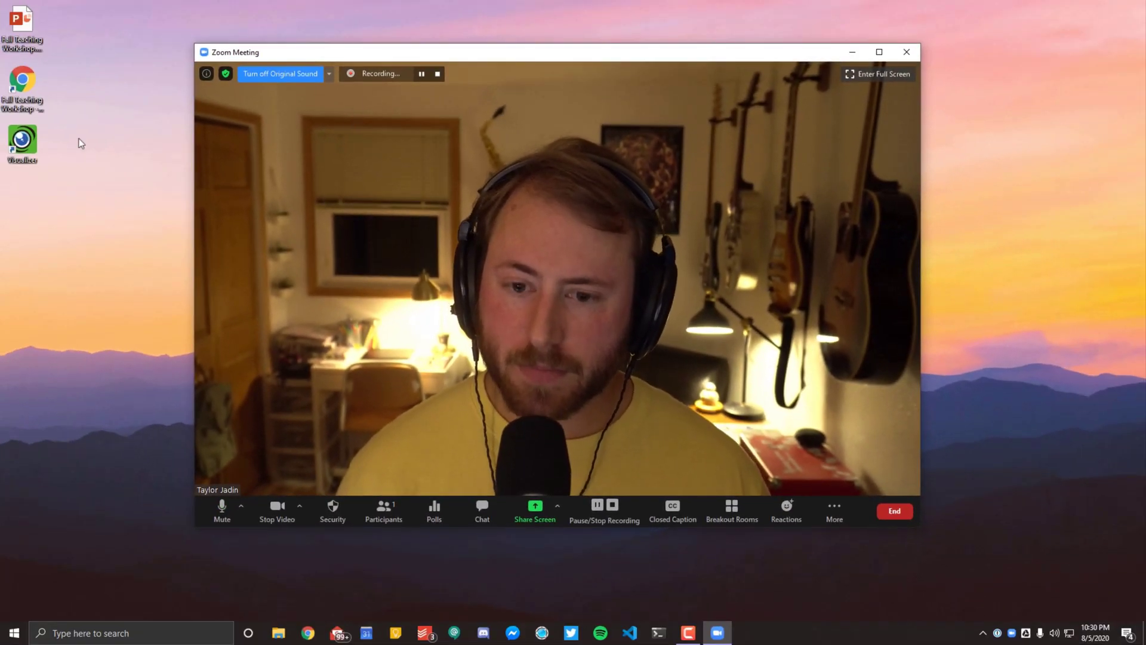
Launch IPEVO Visualizer and start sharing the whole screen in Zoom.
{"action": "double_click", "coordinate": [23, 141]}
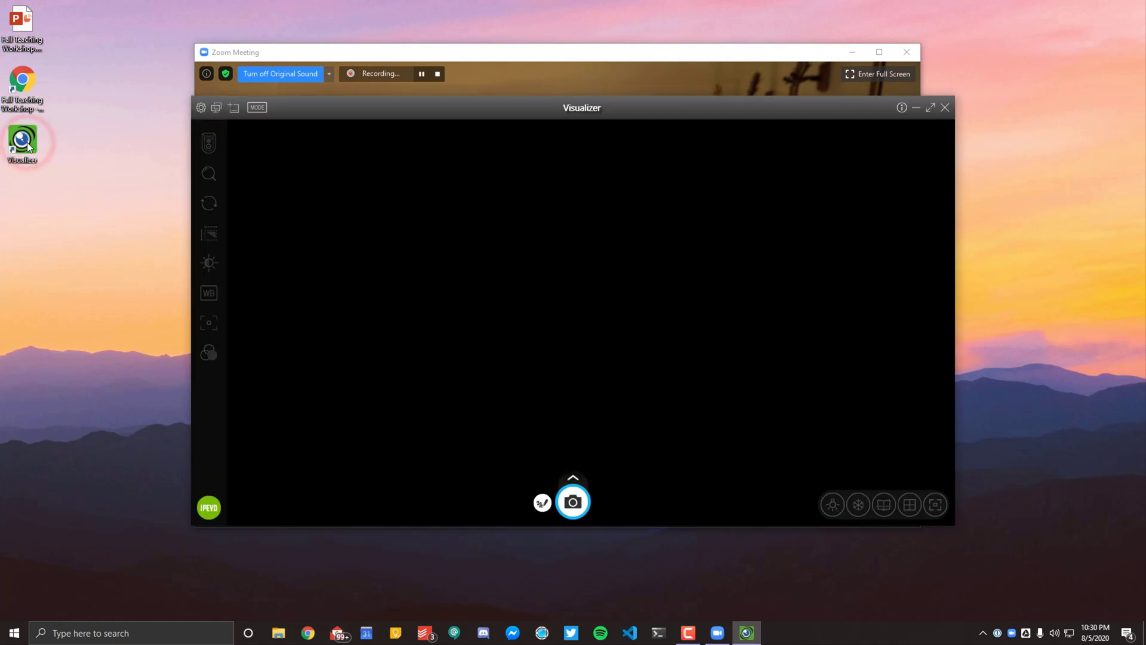
{"action": "left_click", "coordinate": [462, 55]}
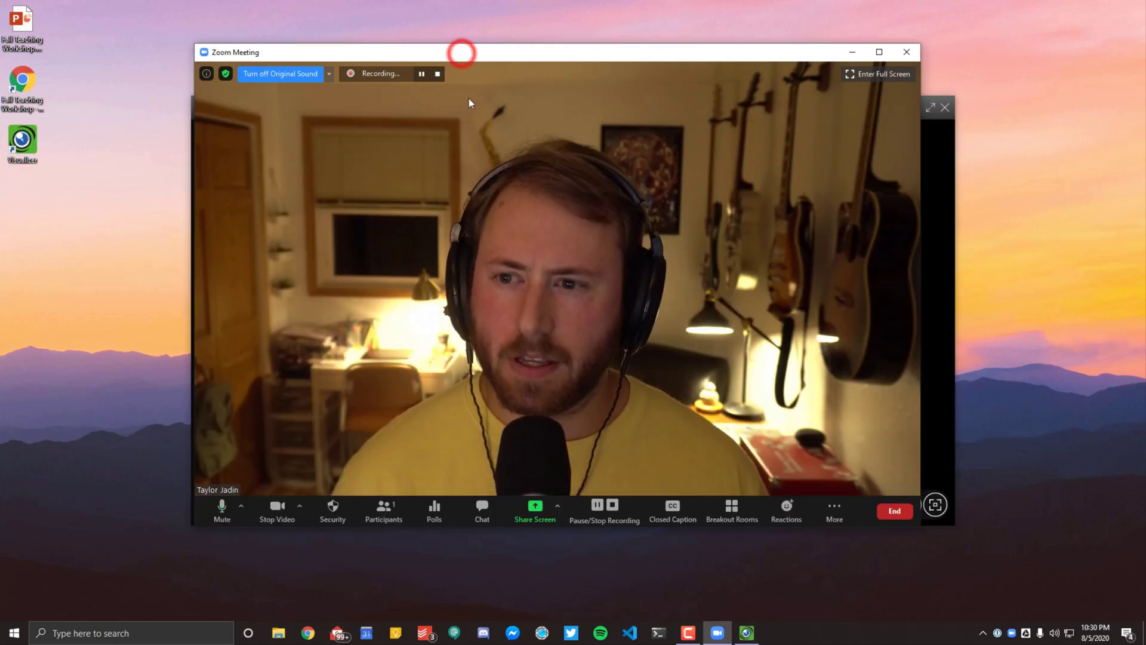
{"action": "left_click", "coordinate": [534, 506]}
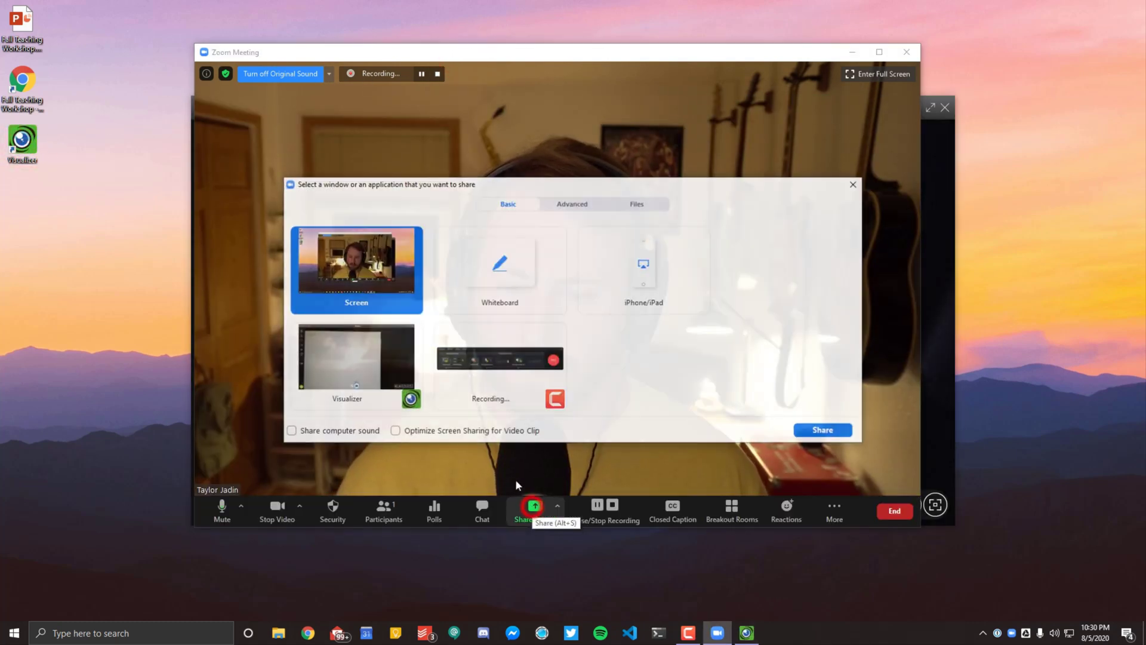
{"action": "double_click", "coordinate": [384, 267]}
Snap, resize and move the Visualizer window to the right side of the screen.
{"action": "left_click", "coordinate": [719, 108]}
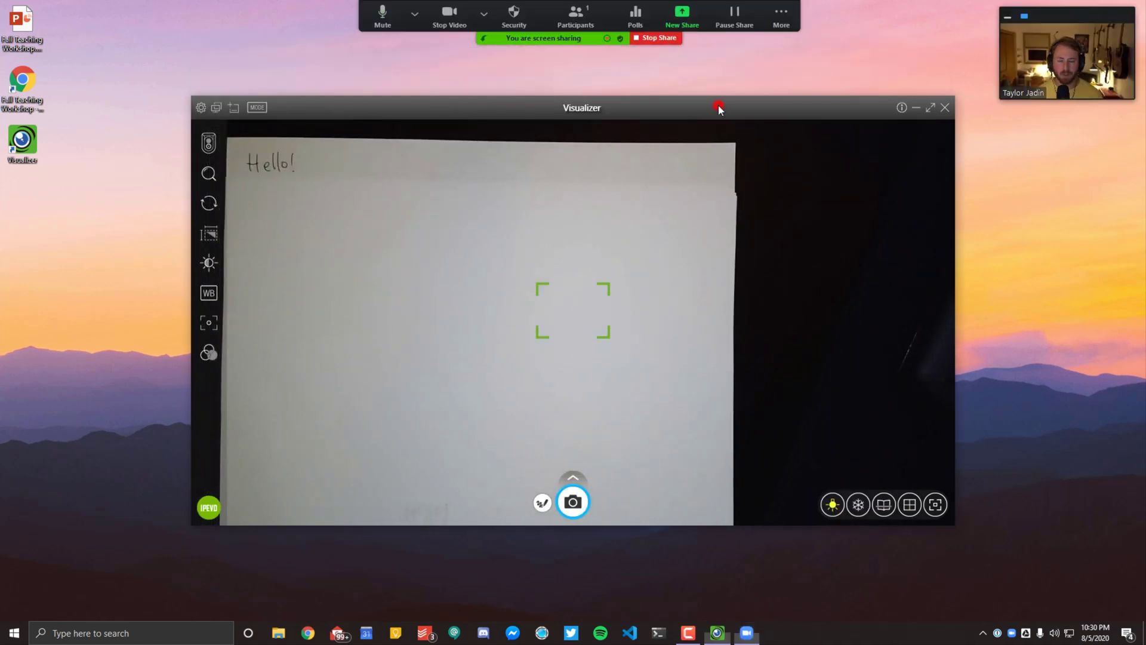
{"action": "key", "text": "super+Right"}
{"action": "key", "text": "super+Up"}
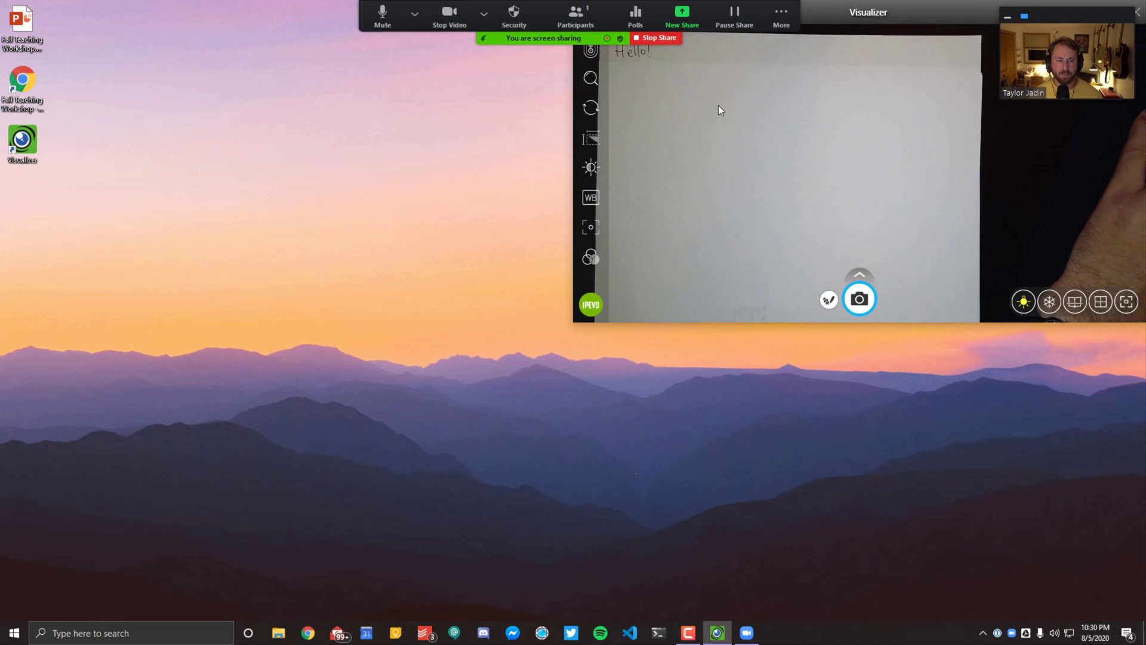
{"action": "left_click_drag", "start_coordinate": [877, 13], "coordinate": [878, 168]}
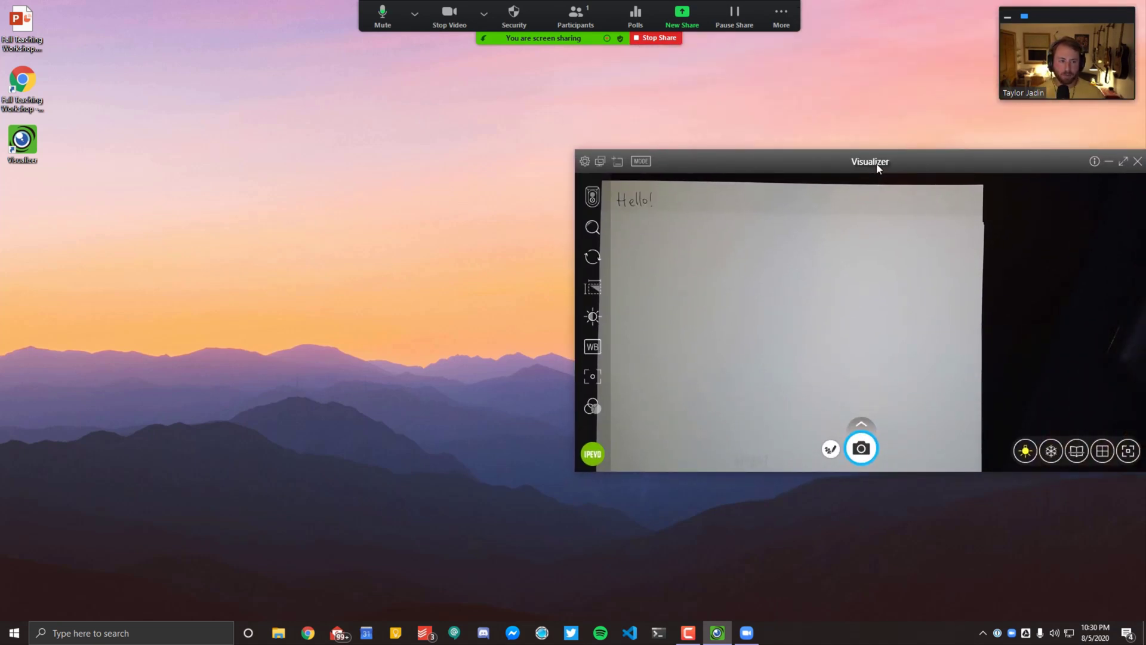
{"action": "left_click_drag", "start_coordinate": [875, 169], "coordinate": [577, 165]}
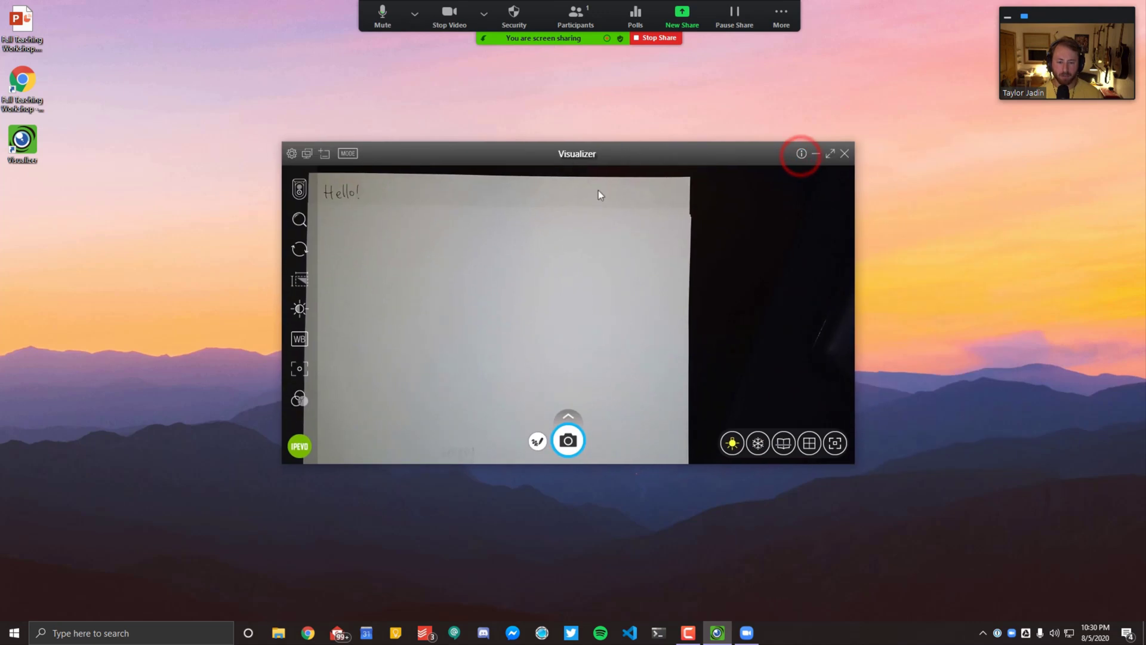
{"action": "left_click_drag", "start_coordinate": [850, 463], "coordinate": [855, 417]}
{"action": "left_click_drag", "start_coordinate": [565, 111], "coordinate": [905, 154]}
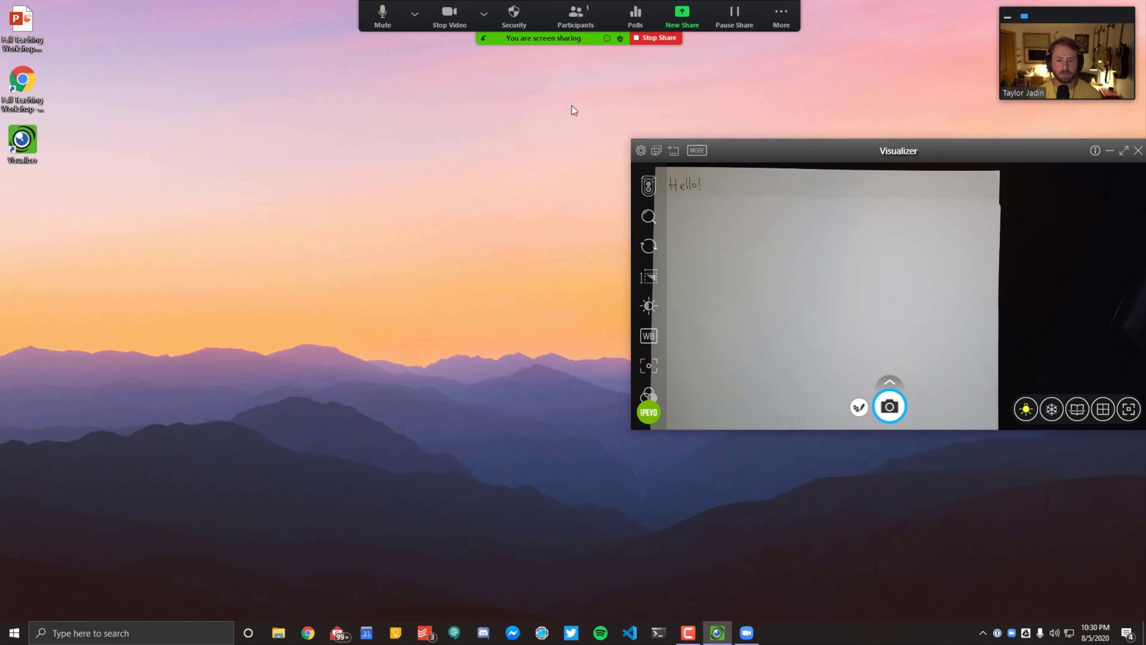
Open the Fall Teaching Workshop presentation in PowerPoint.
{"action": "double_click", "coordinate": [18, 31]}
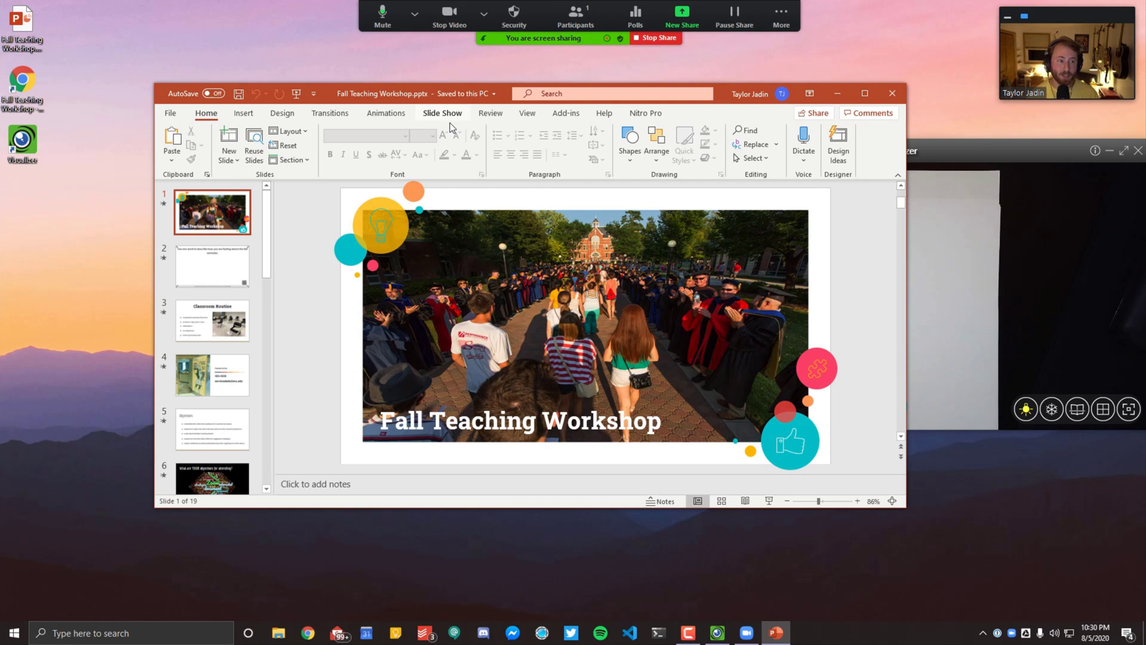
{"action": "left_click", "coordinate": [810, 94]}
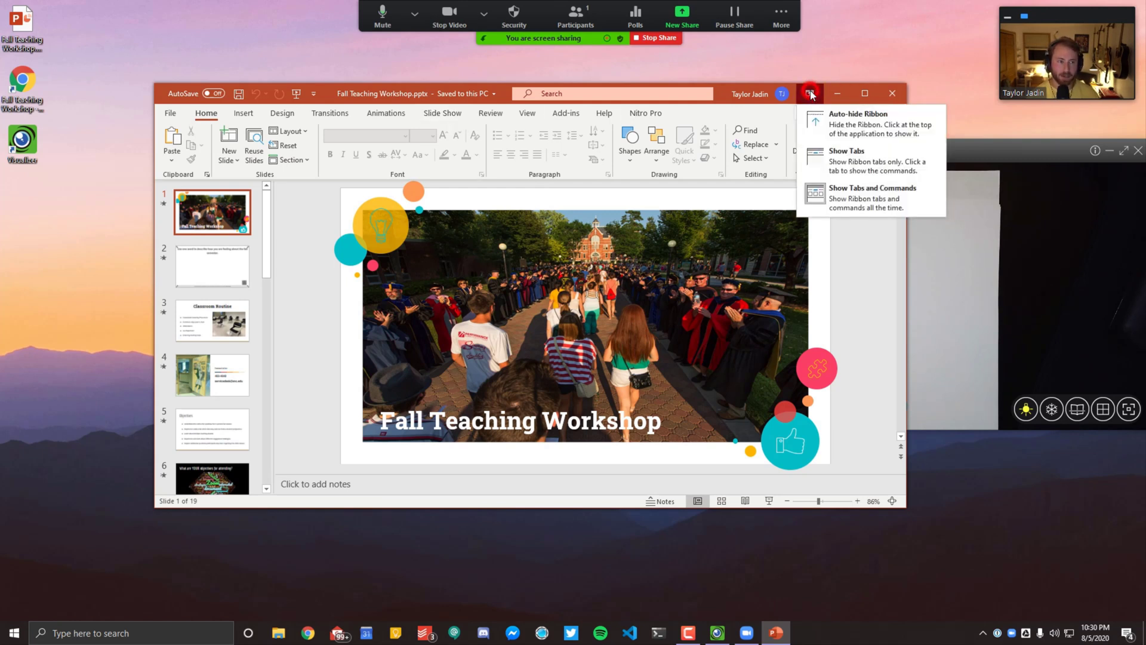
{"action": "left_click", "coordinate": [763, 96]}
Run the slideshow to slide 2, then exit to editing and show the Slide Show settings.
{"action": "left_click", "coordinate": [769, 501]}
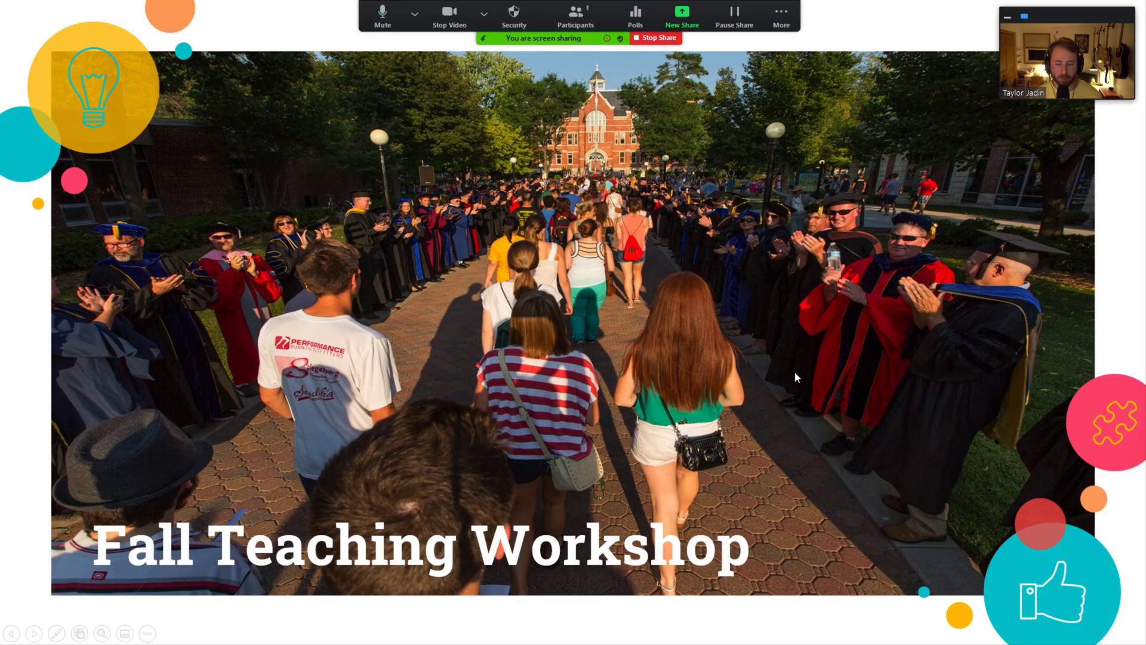
{"action": "left_click", "coordinate": [946, 220]}
{"action": "key", "text": "Escape"}
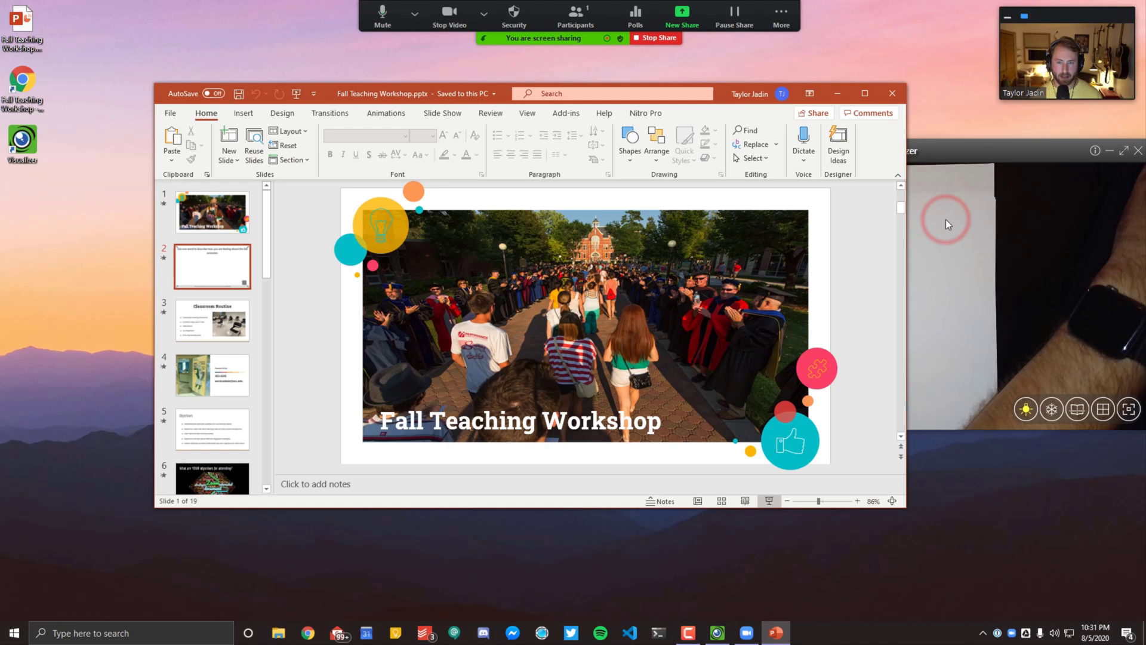
{"action": "left_click", "coordinate": [451, 116]}
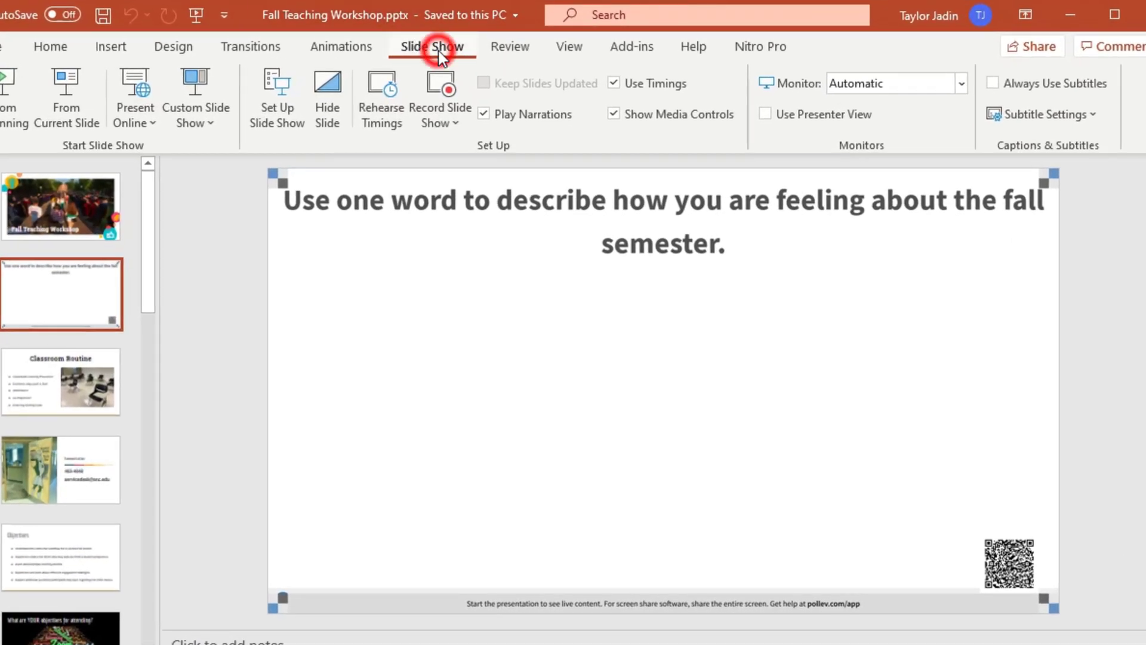
Set the show type to Browsed by an individual (window) in Set Up Slide Show.
{"action": "left_click", "coordinate": [290, 95]}
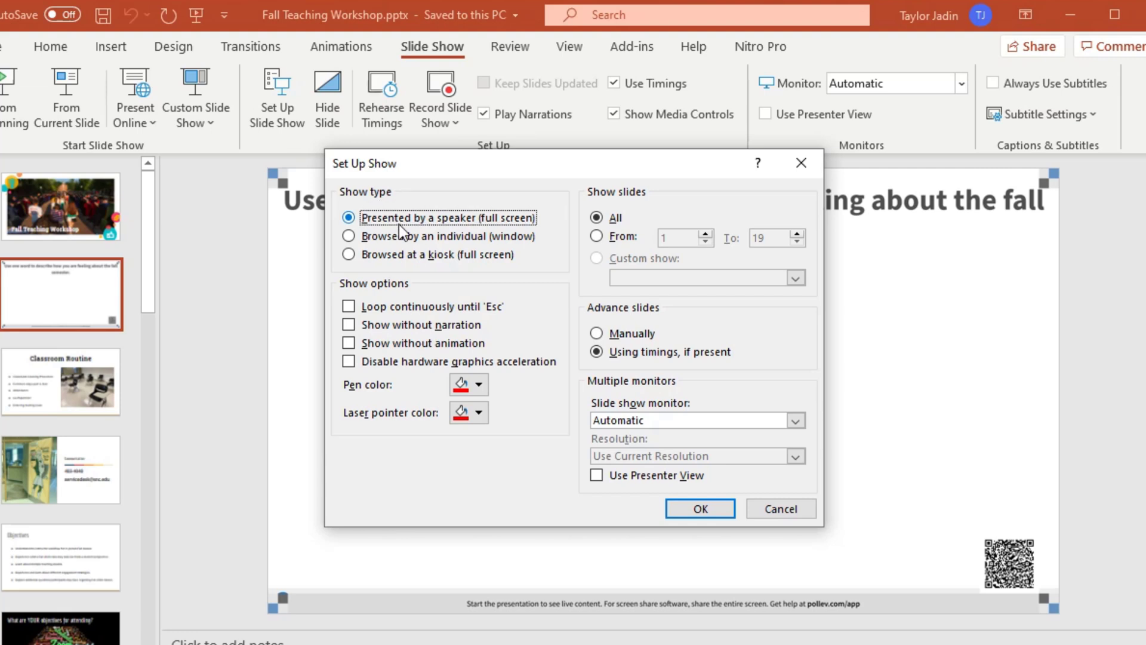
{"action": "left_click", "coordinate": [349, 237]}
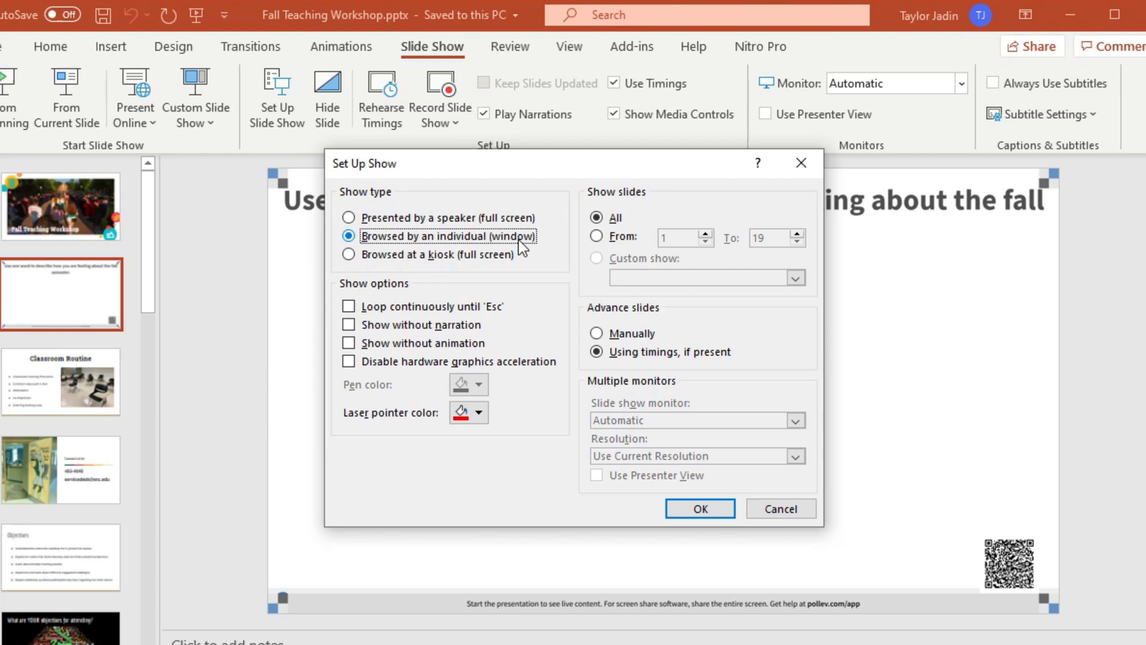
{"action": "left_click", "coordinate": [700, 511]}
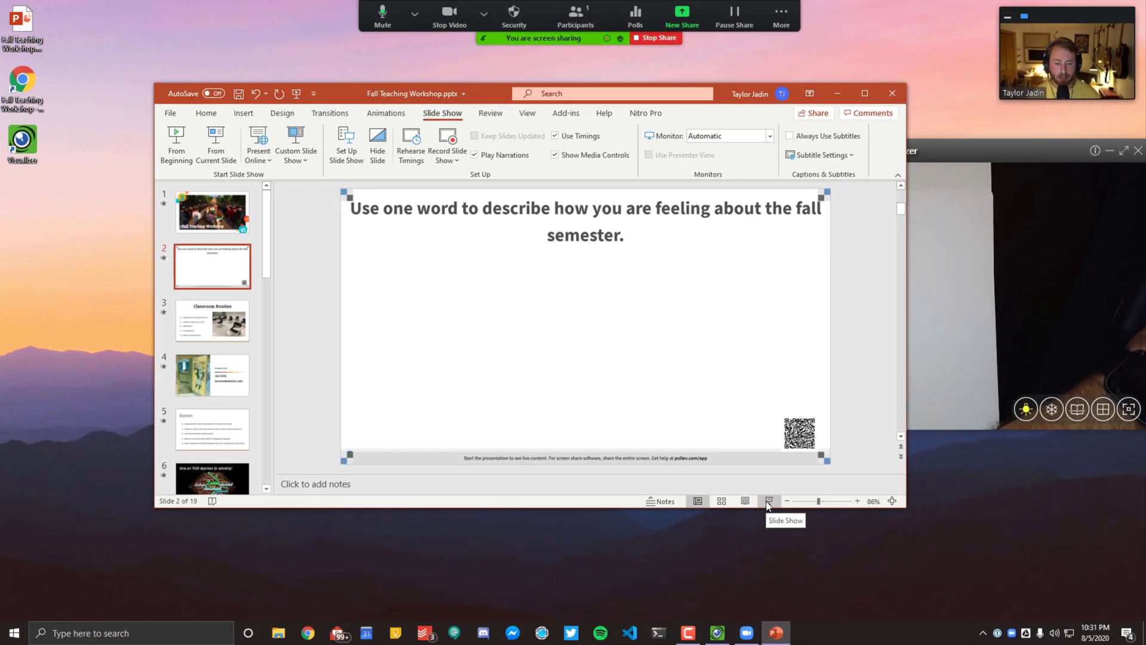
Start the windowed slideshow, place it left of the camera view, and advance to slide 4, Communication.
{"action": "left_click", "coordinate": [767, 503]}
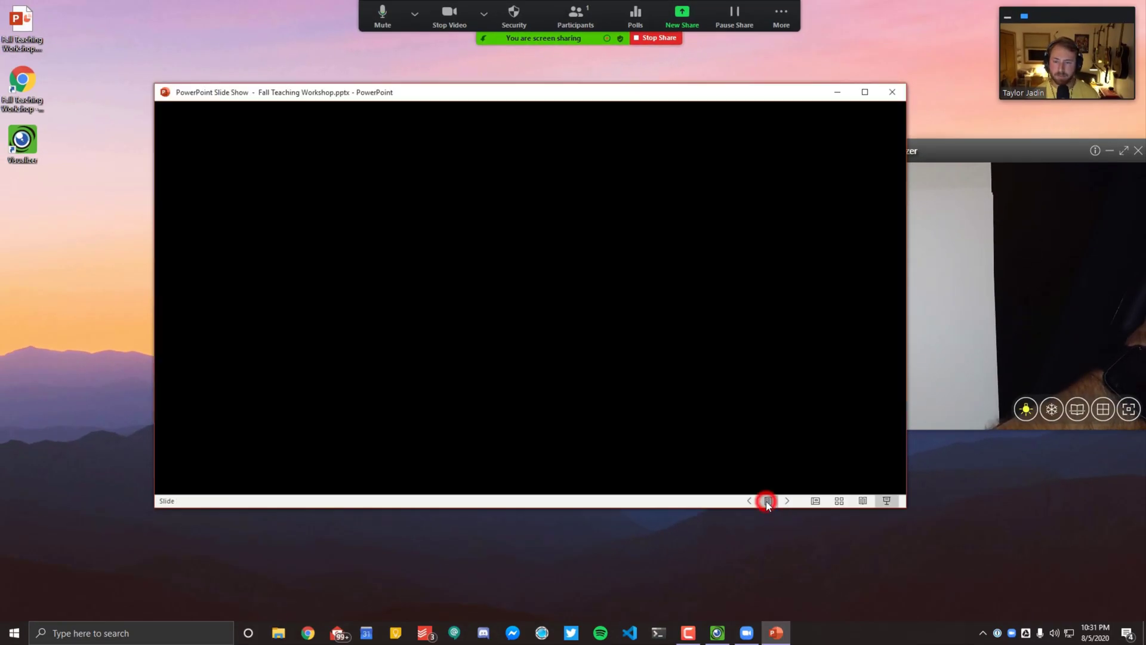
{"action": "left_click_drag", "start_coordinate": [536, 97], "coordinate": [374, 14]}
{"action": "left_click_drag", "start_coordinate": [751, 426], "coordinate": [626, 604]}
{"action": "left_click", "coordinate": [567, 535]}
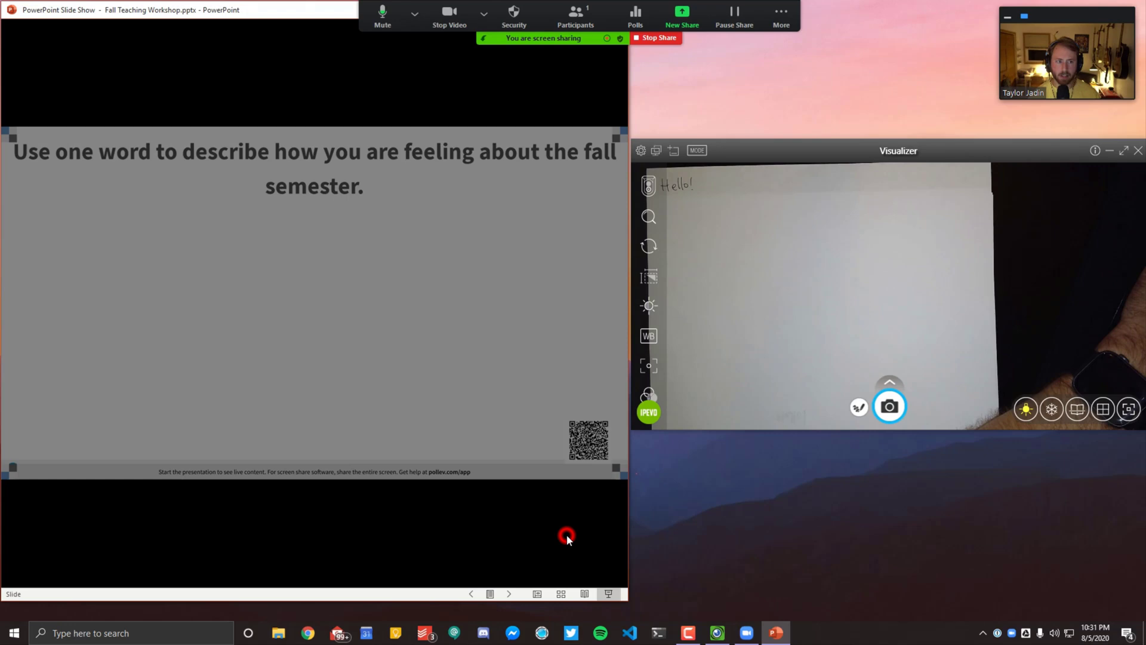
{"action": "left_click", "coordinate": [567, 536]}
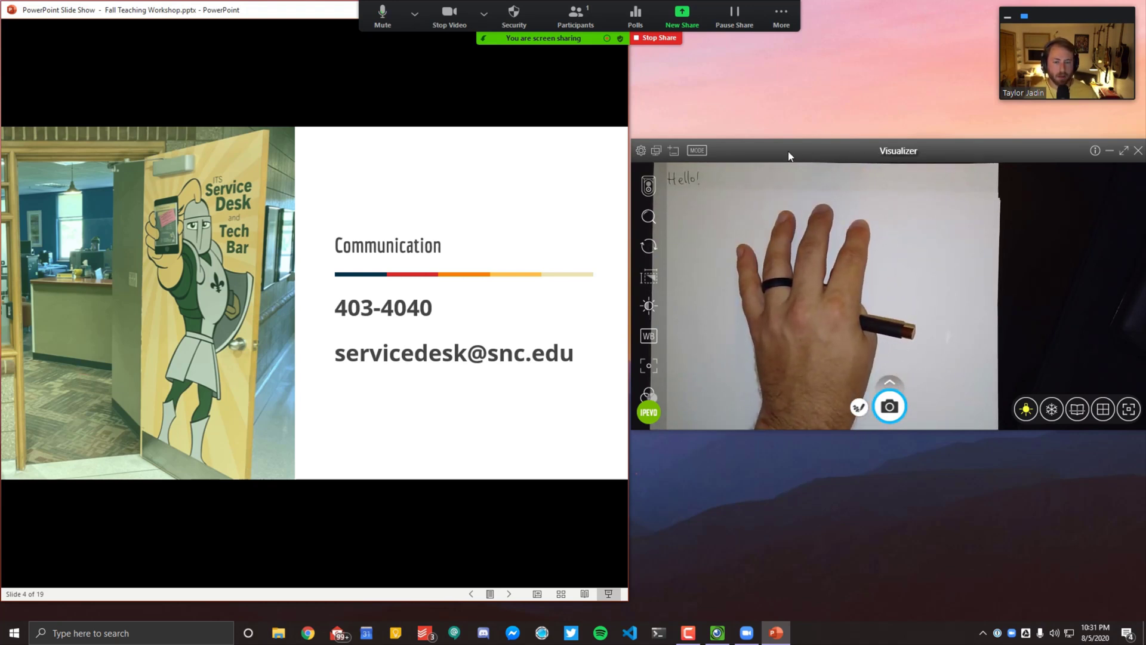
Enlarge the camera window and shrink the slideshow window so both are visible.
{"action": "left_click_drag", "start_coordinate": [789, 152], "coordinate": [788, 121]}
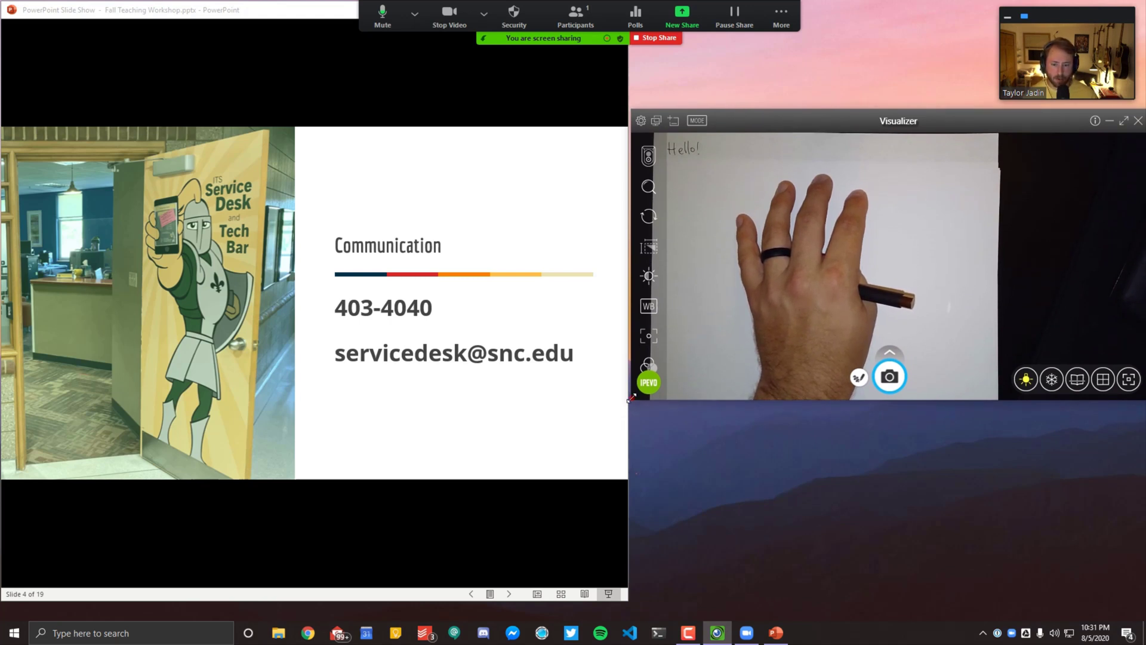
{"action": "left_click_drag", "start_coordinate": [632, 399], "coordinate": [387, 559]}
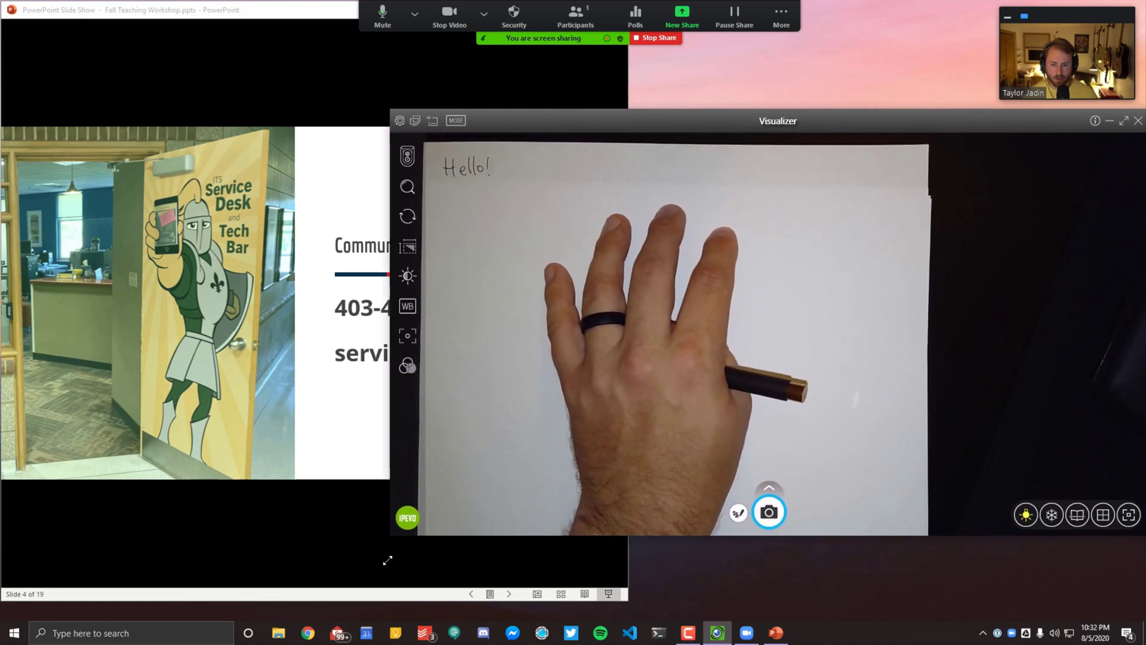
{"action": "left_click", "coordinate": [549, 579]}
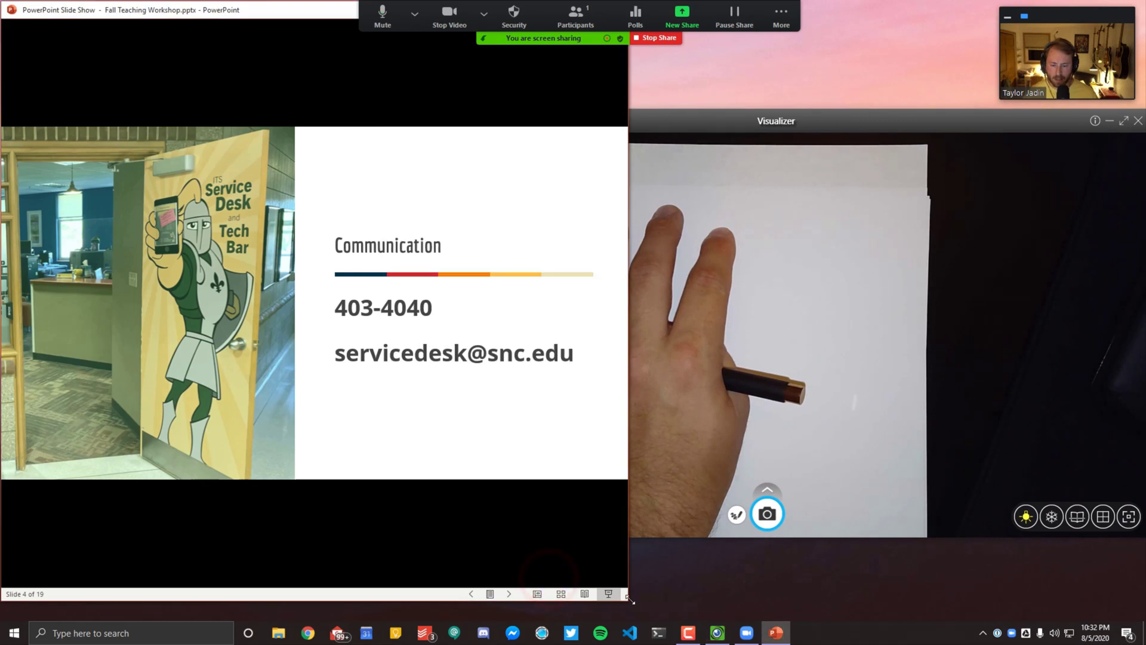
{"action": "left_click_drag", "start_coordinate": [630, 600], "coordinate": [416, 571]}
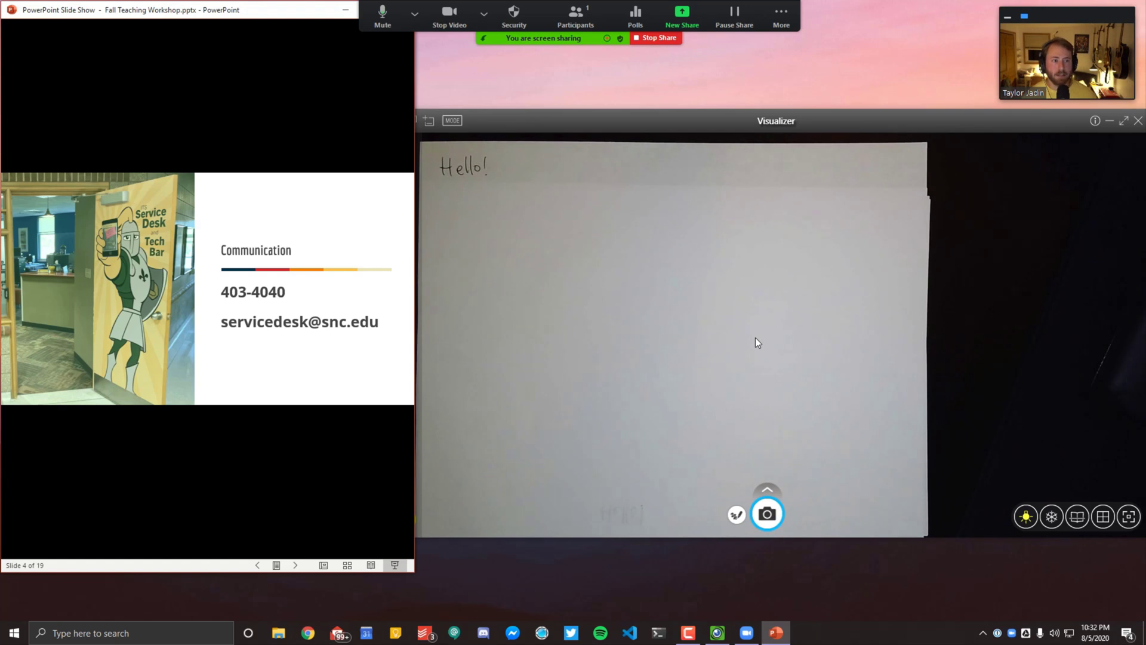
{"action": "left_click_drag", "start_coordinate": [239, 13], "coordinate": [284, 42]}
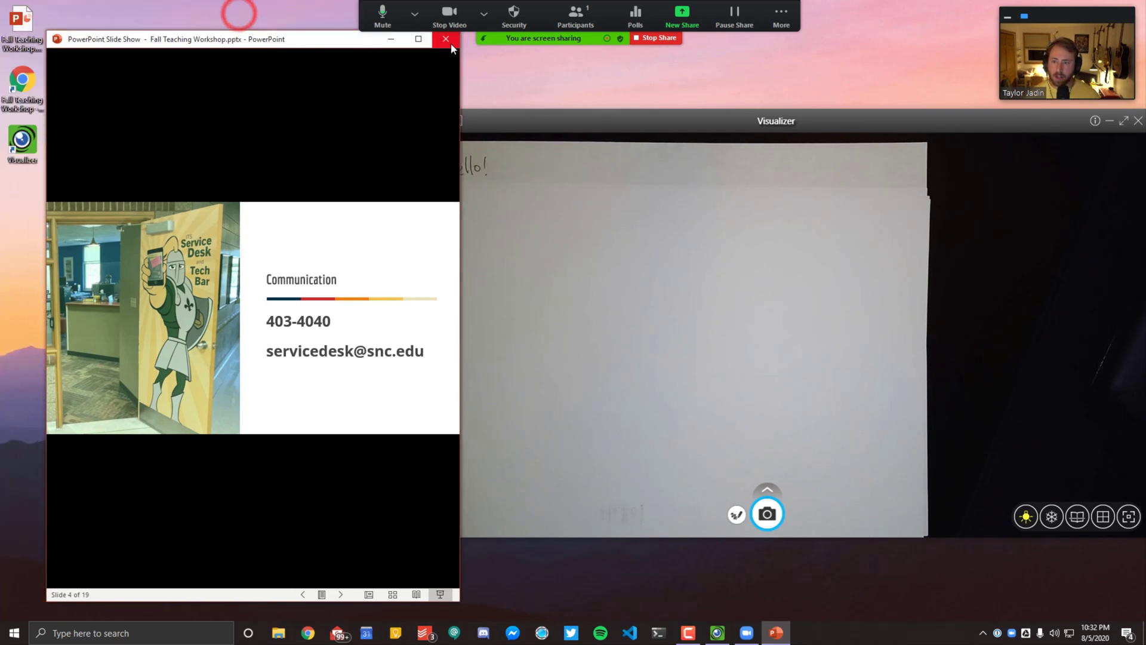
Close PowerPoint without saving and shrink the Visualizer window.
{"action": "left_click", "coordinate": [450, 43]}
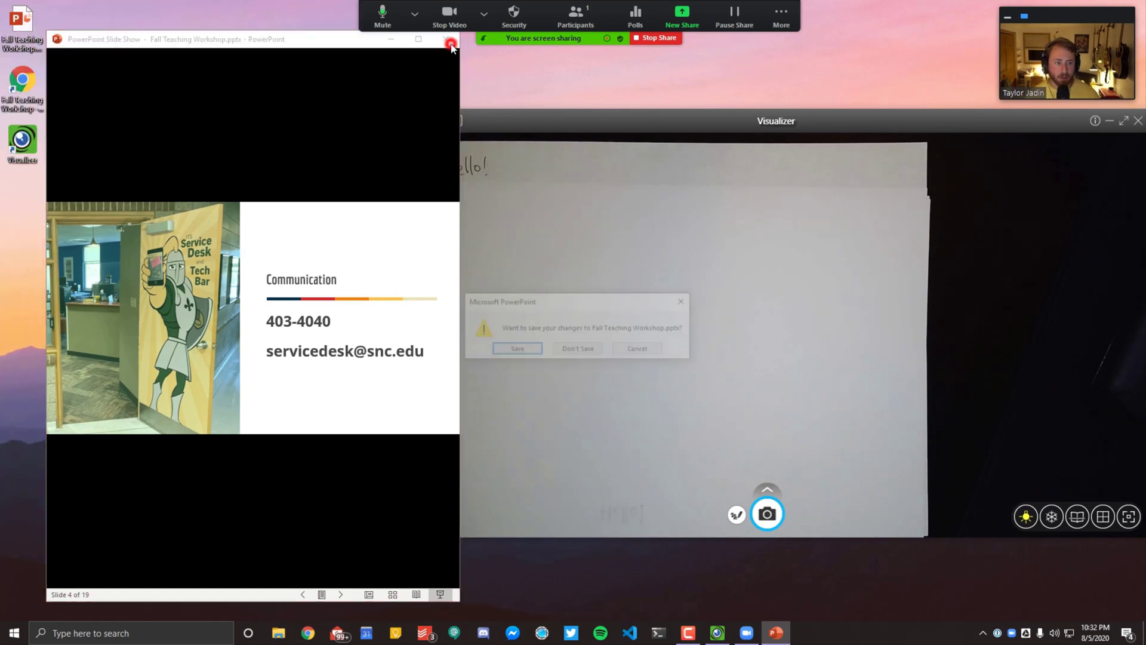
{"action": "left_click", "coordinate": [579, 352]}
{"action": "left_click_drag", "start_coordinate": [387, 109], "coordinate": [567, 108]}
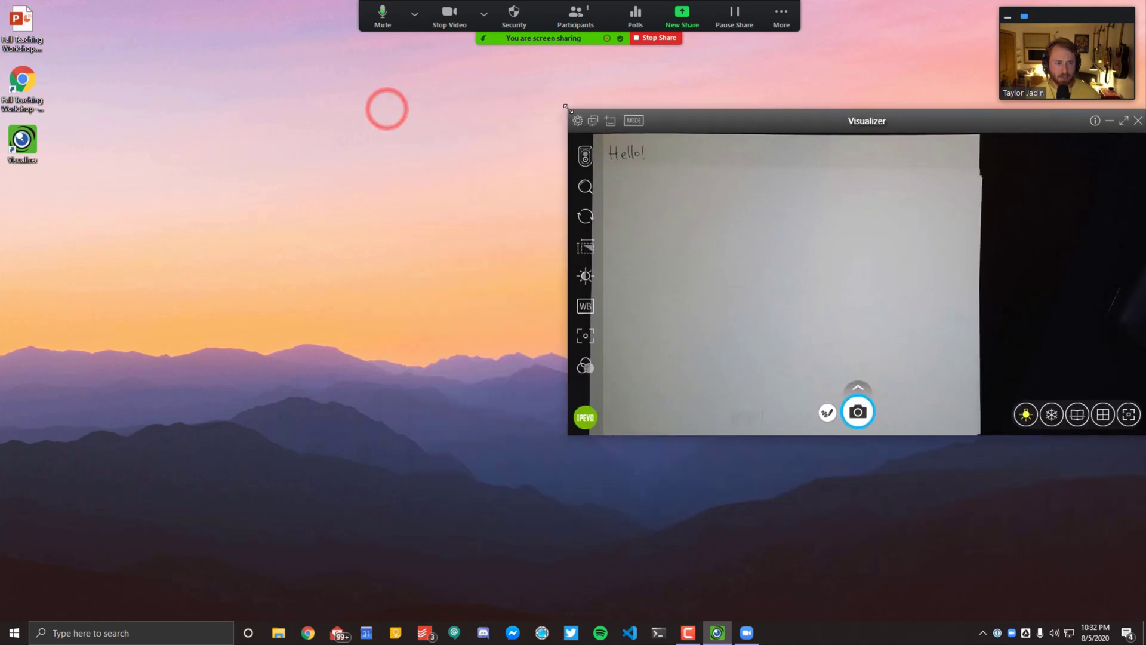
Open the Fall Teaching Workshop Google Slides deck and move the browser window left.
{"action": "left_click", "coordinate": [83, 130]}
{"action": "left_click", "coordinate": [27, 84]}
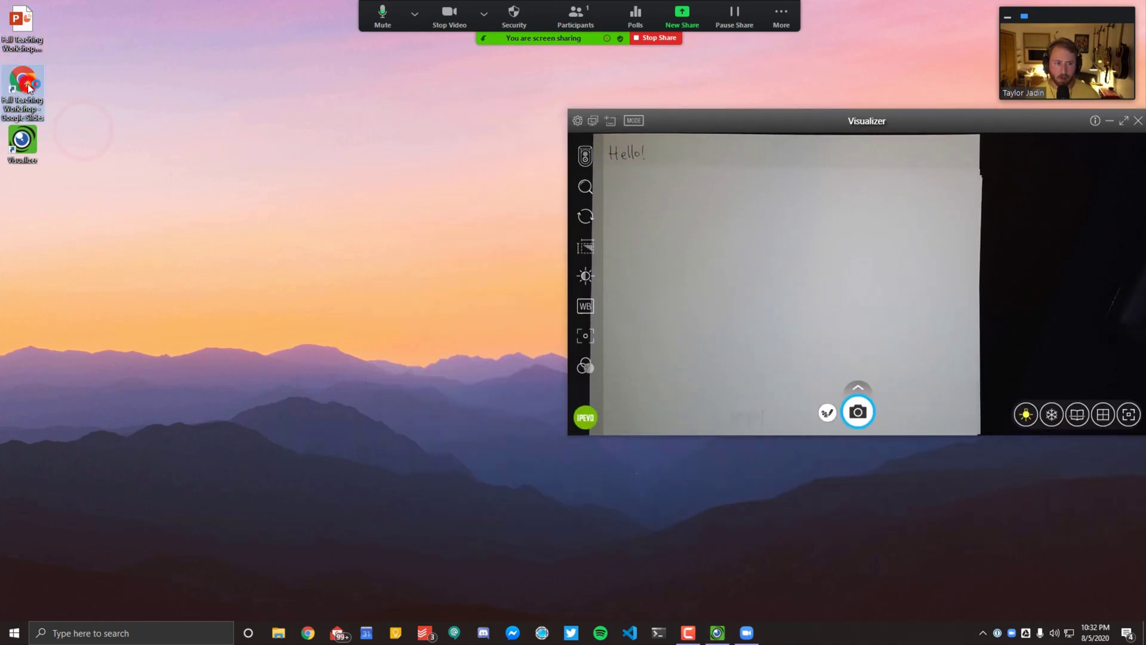
{"action": "double_click", "coordinate": [28, 84]}
{"action": "left_click_drag", "start_coordinate": [510, 121], "coordinate": [357, 77]}
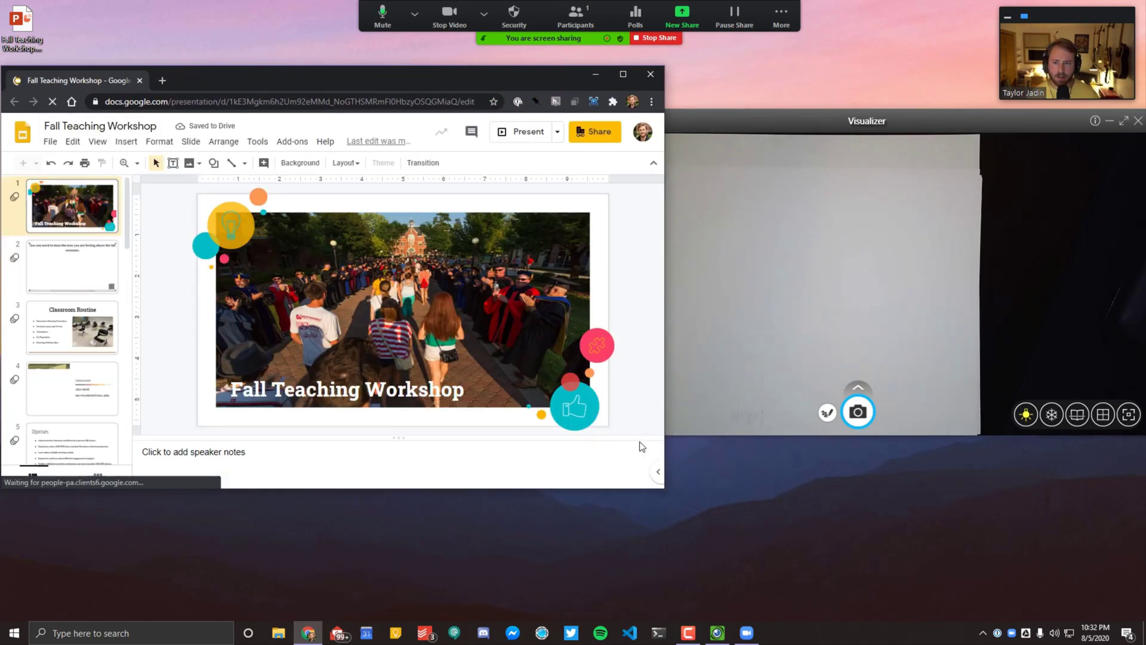
Present the deck beside a narrowed Visualizer window, with the presentation in front.
{"action": "left_click", "coordinate": [520, 136]}
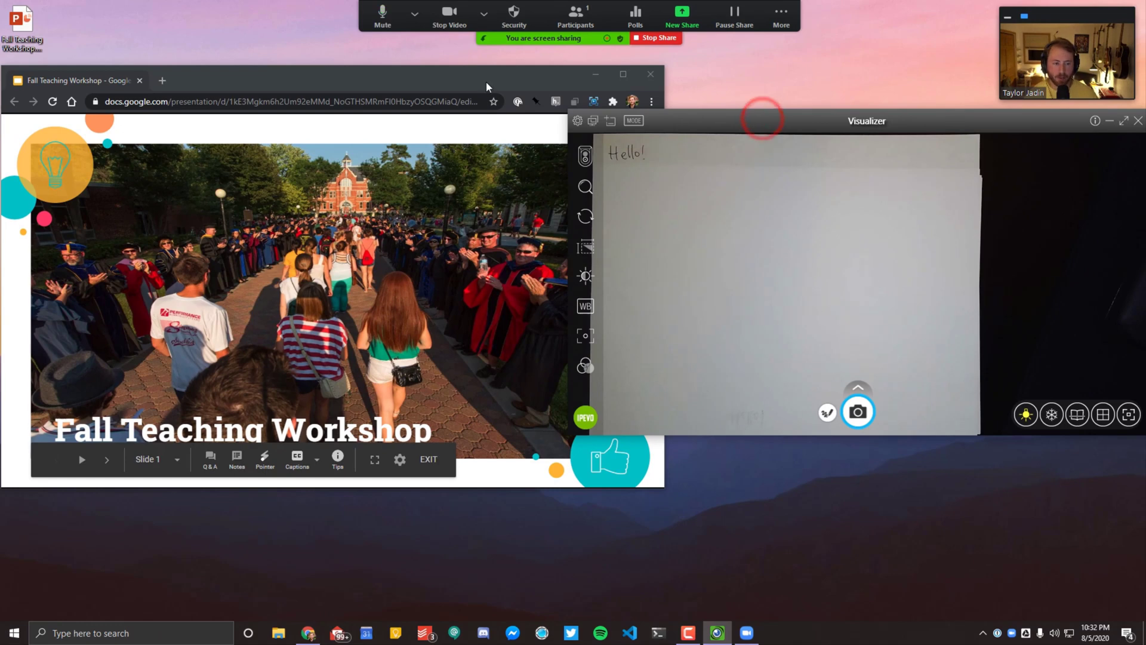
{"action": "left_click_drag", "start_coordinate": [569, 129], "coordinate": [621, 127]}
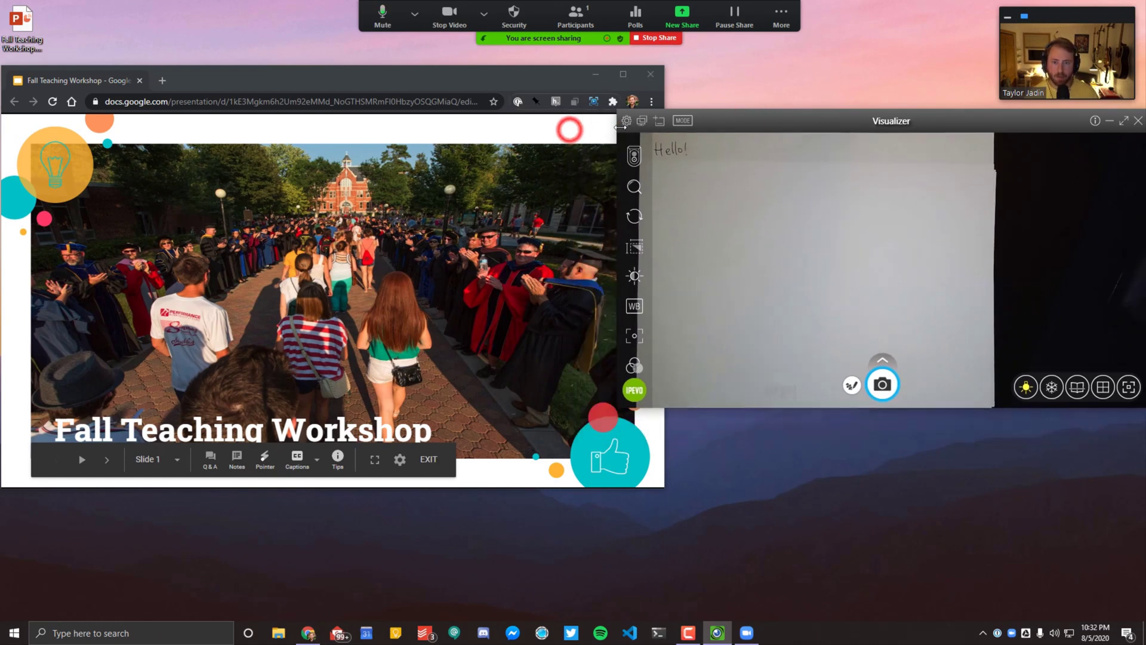
{"action": "left_click", "coordinate": [436, 72]}
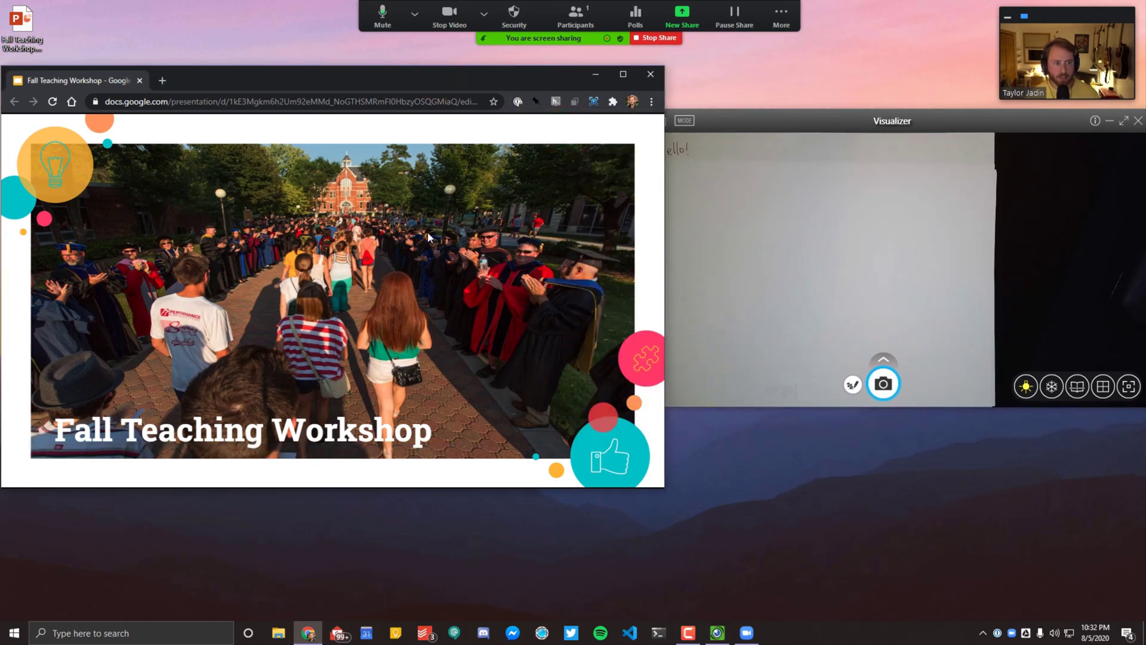